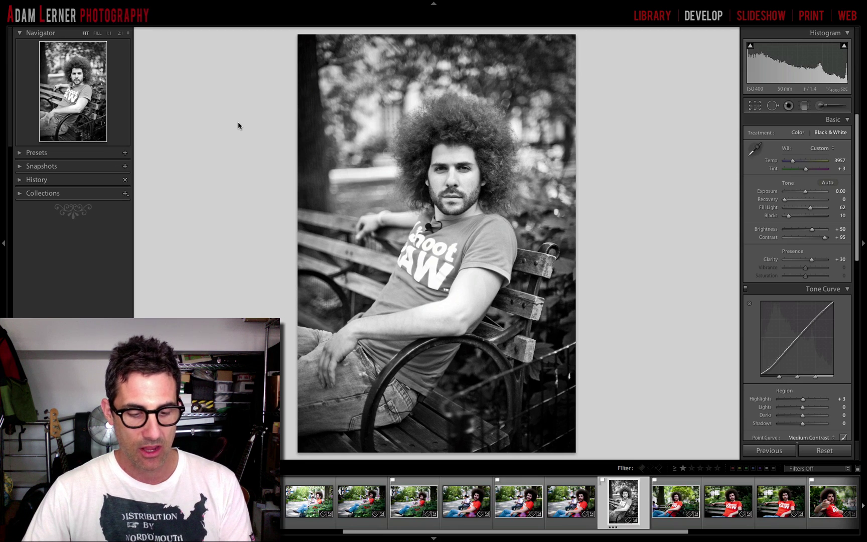
In the grid, select only the black-and-white portrait and return to Develop
key(g)
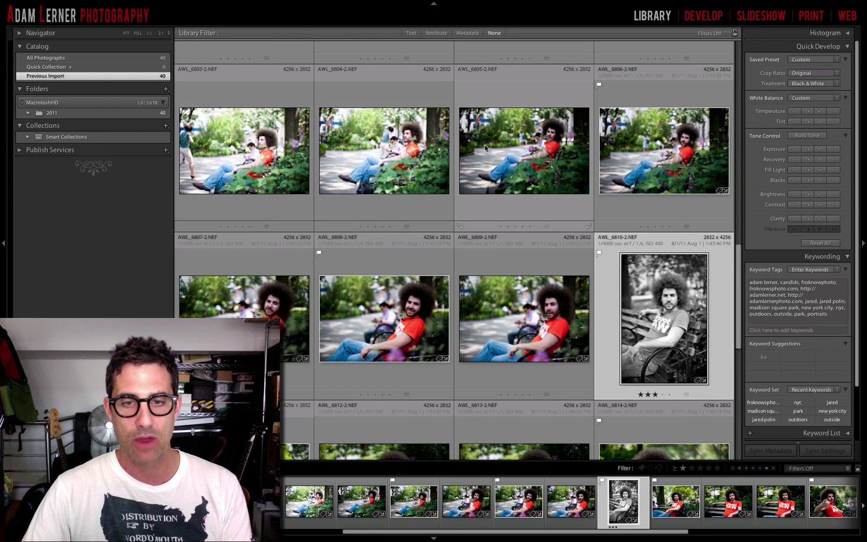
shift+click(290, 296)
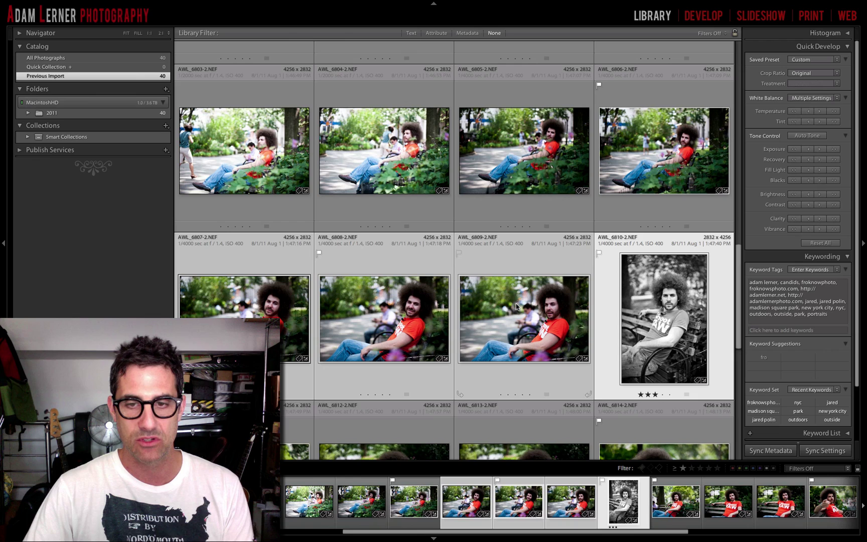
super+click(417, 311)
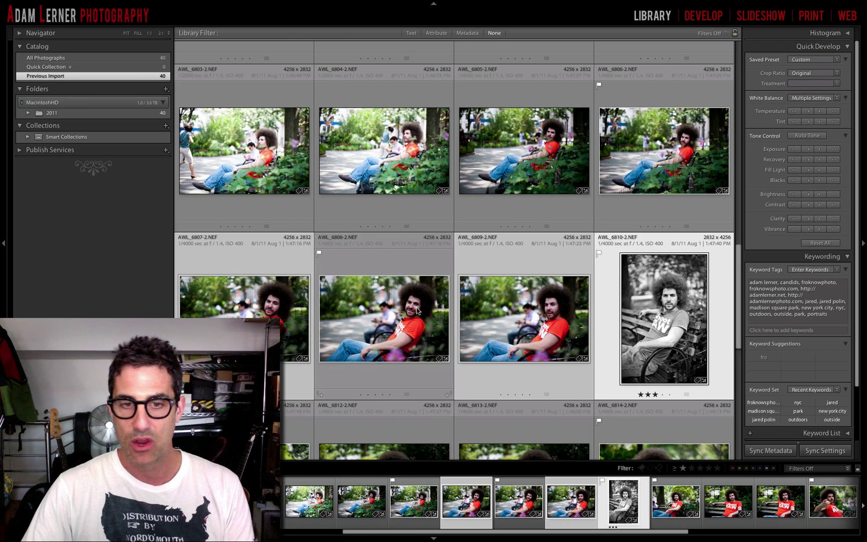
super+click(273, 300)
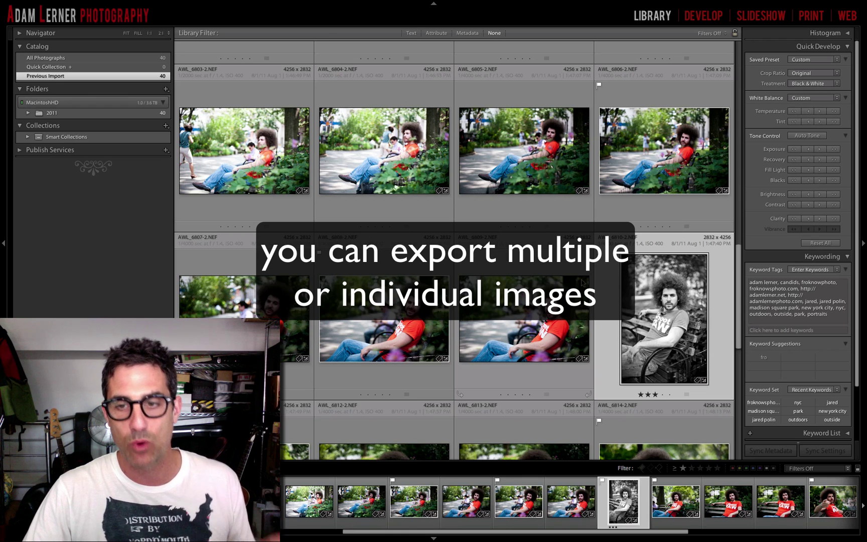
key(d)
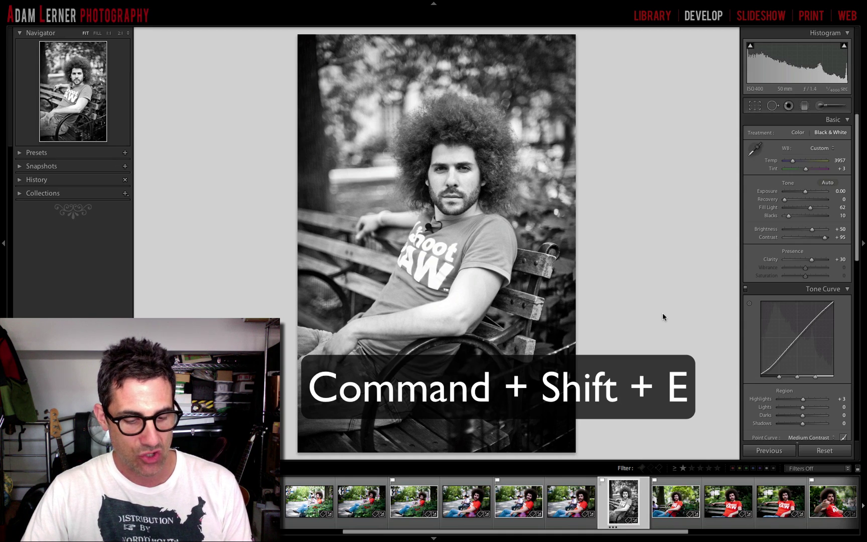
Open Export One File, apply the flickr no logo preset, and collapse User Presets
key(shift)
key(super+shift+e)
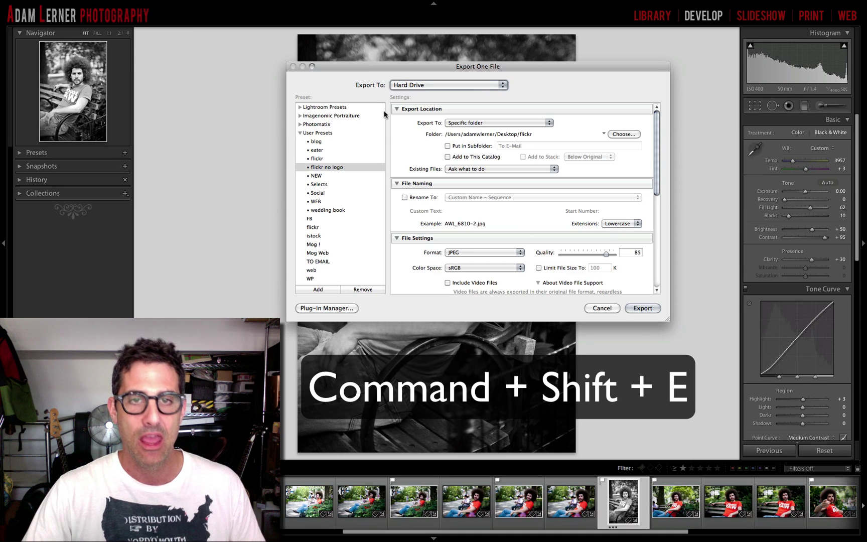
drag(507, 67, 448, 65)
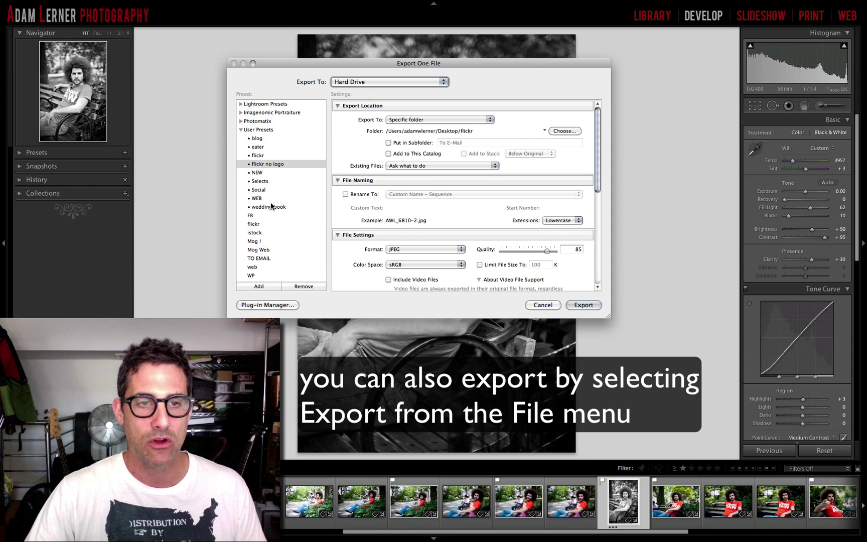
click(278, 166)
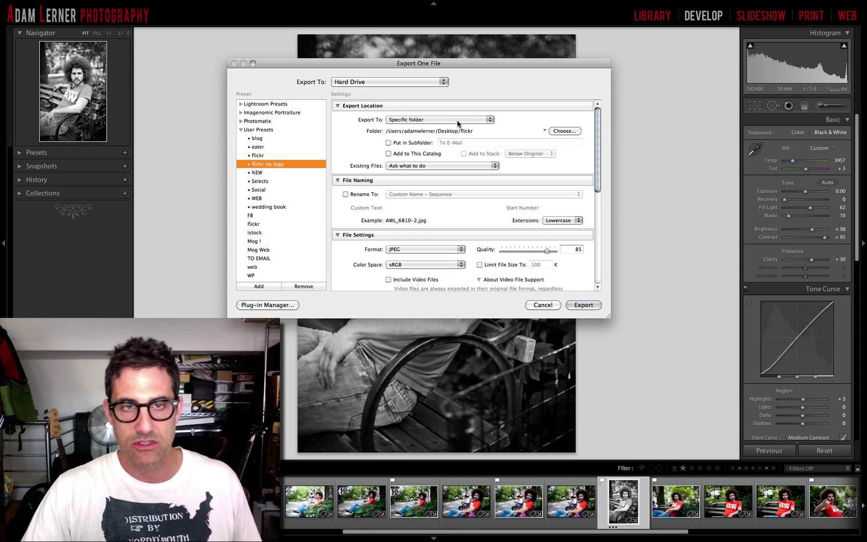
click(241, 130)
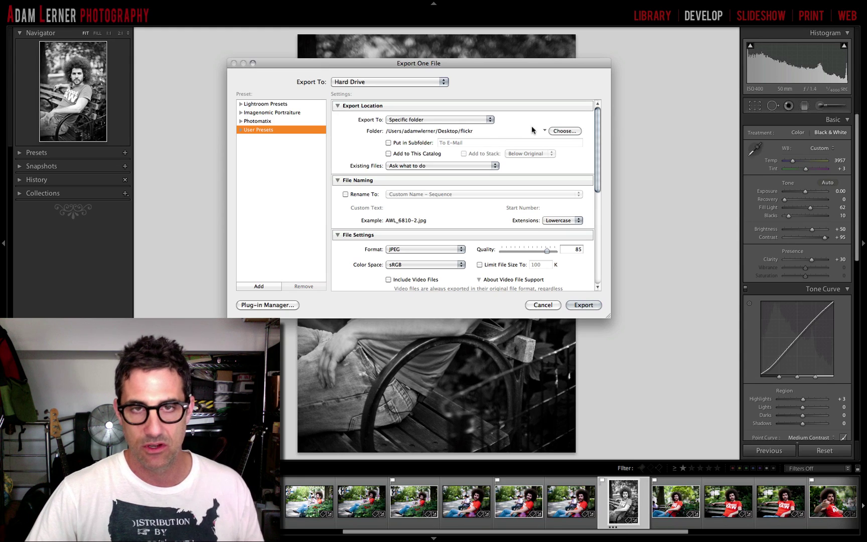
Keep the Export To location set to Specific folder
click(416, 120)
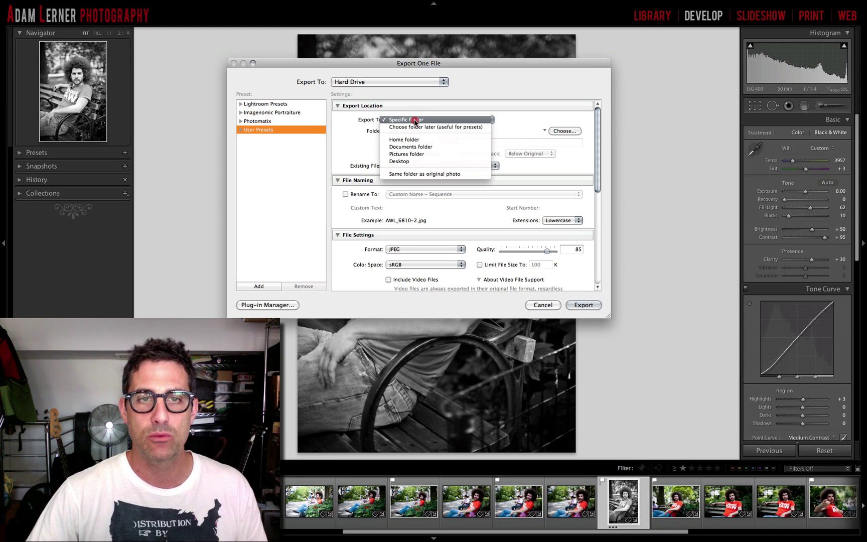
click(443, 91)
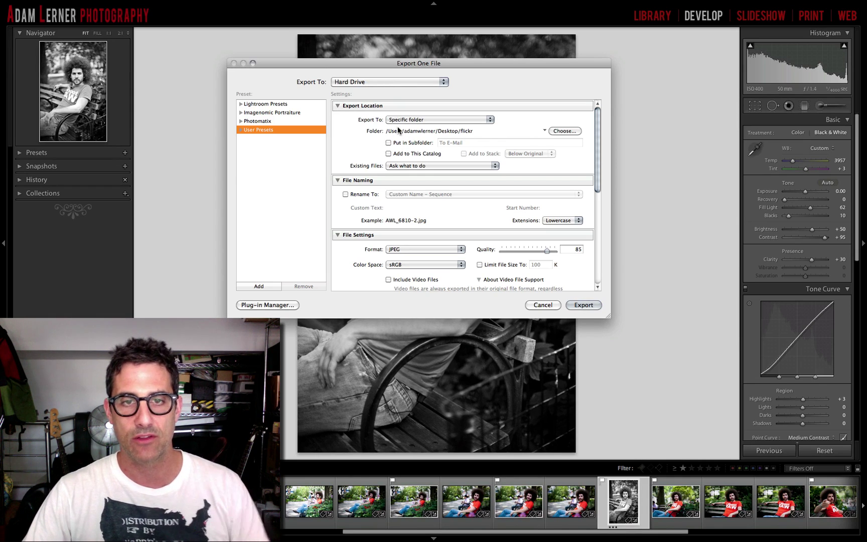
click(413, 121)
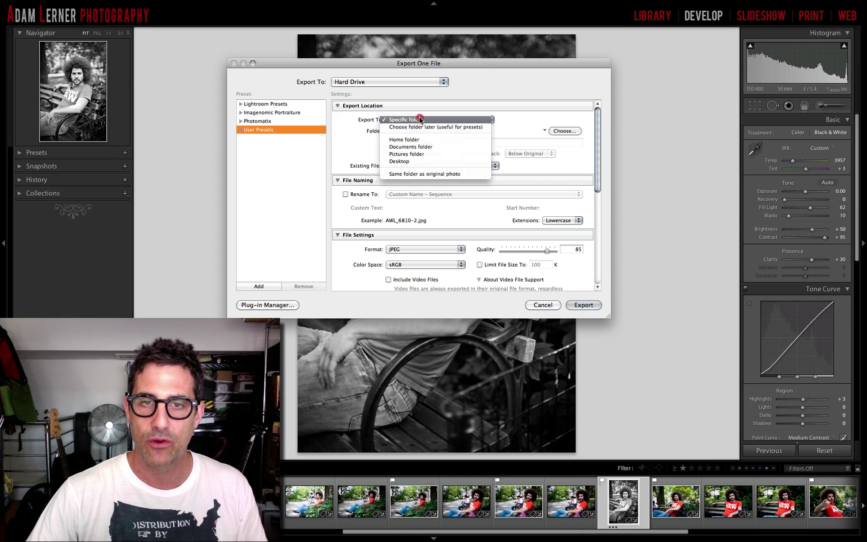
click(407, 119)
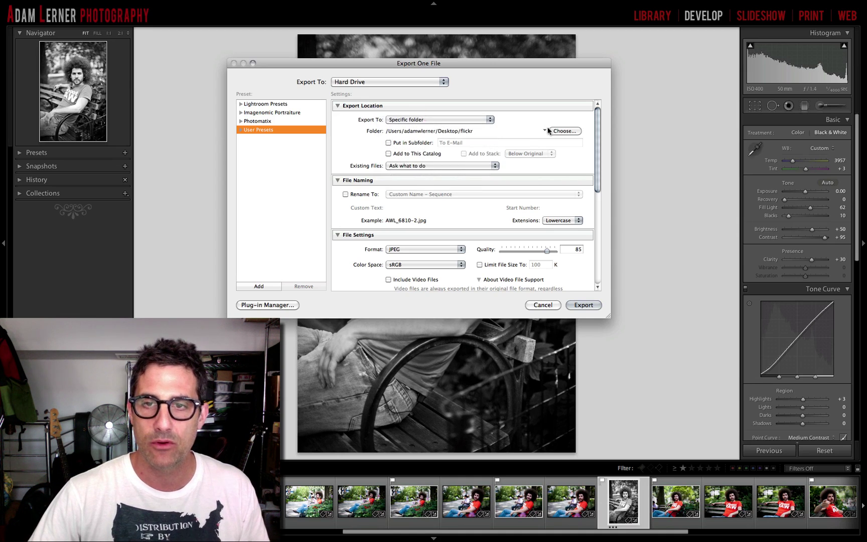
Choose Desktop > flickr as the destination folder for the export
click(564, 132)
click(327, 195)
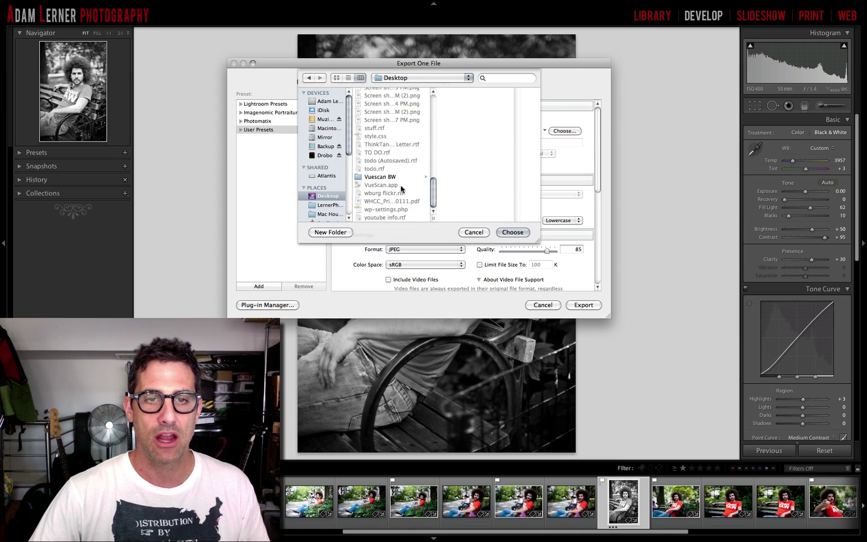
scroll(401, 183, up, 5)
scroll(400, 173, down, 4)
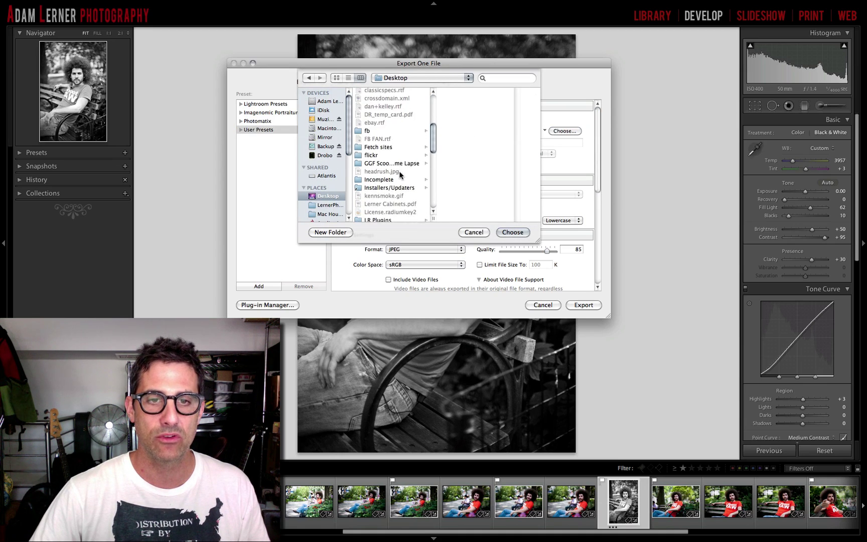
click(374, 151)
click(513, 232)
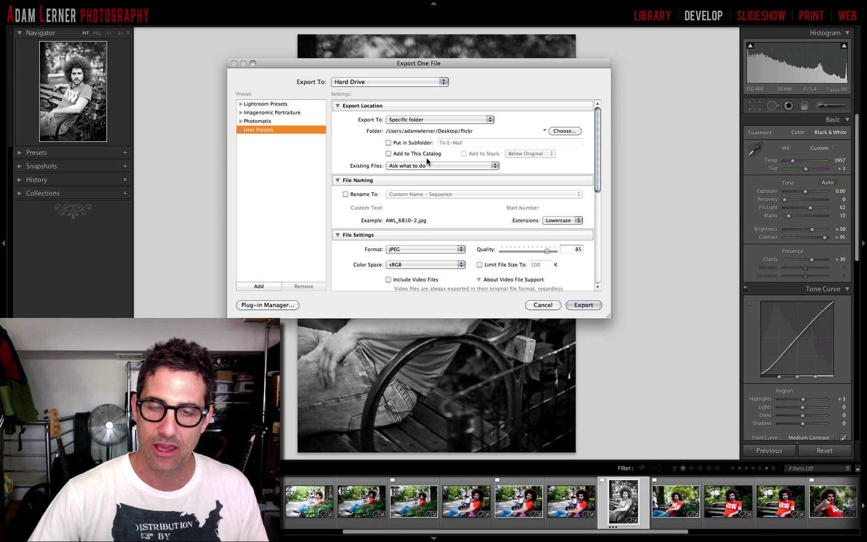
click(411, 166)
click(380, 145)
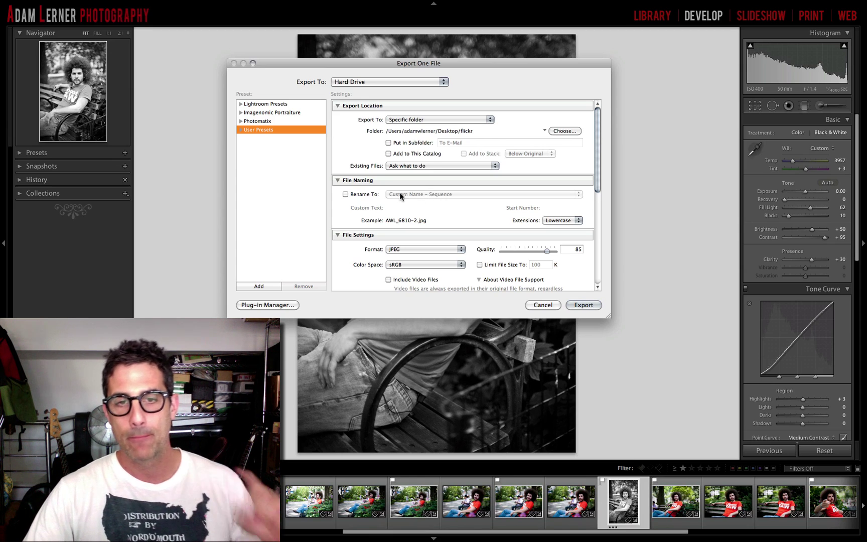
click(346, 194)
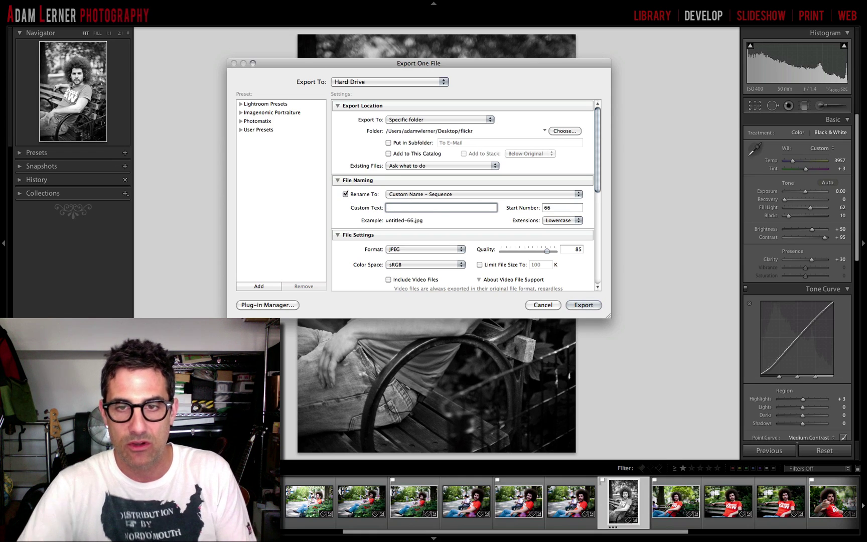
text(hzdjfkdgfh)
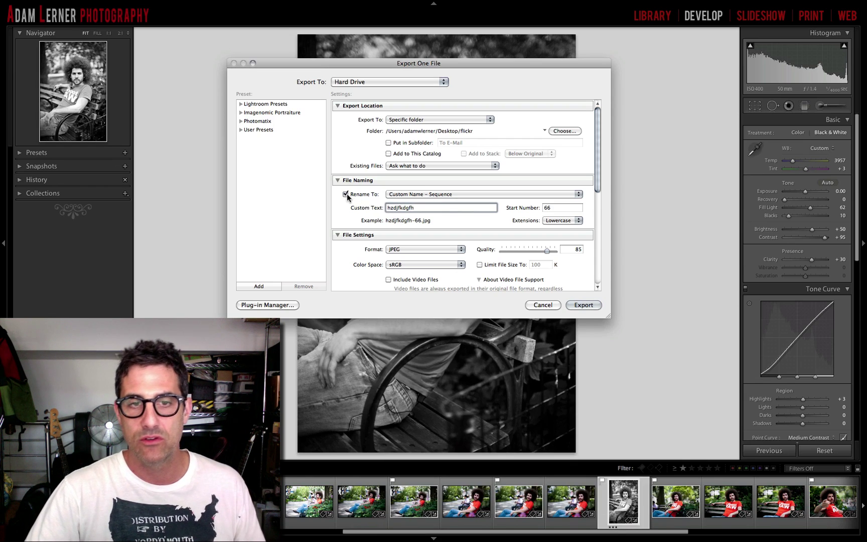
click(346, 195)
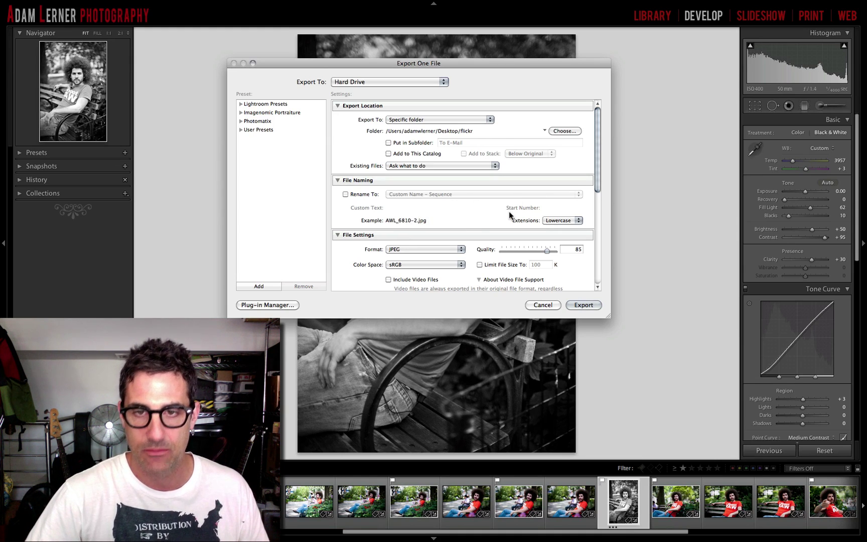
scroll(509, 210, down, 4)
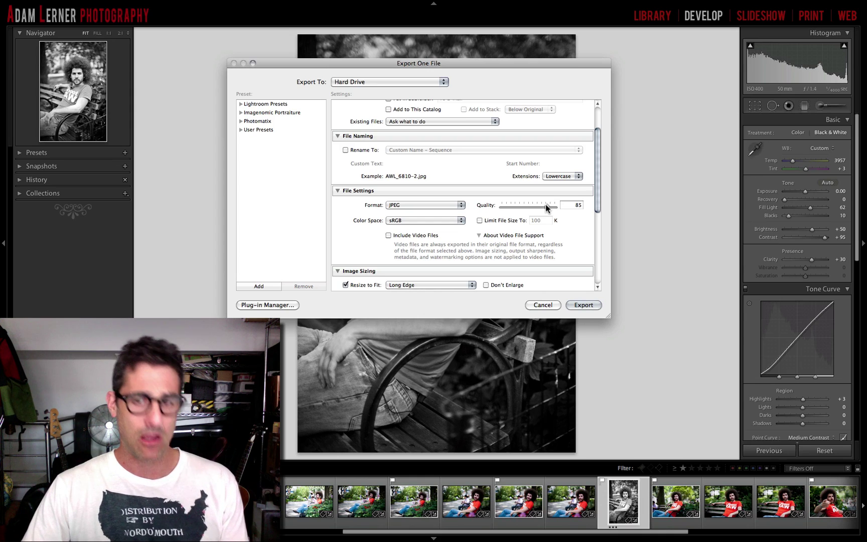
scroll(524, 206, down, 1)
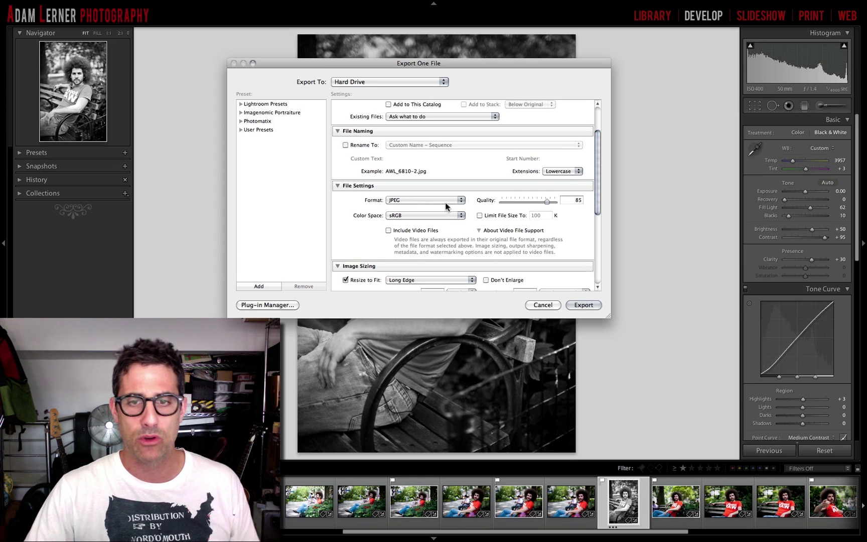
scroll(543, 203, down, 3)
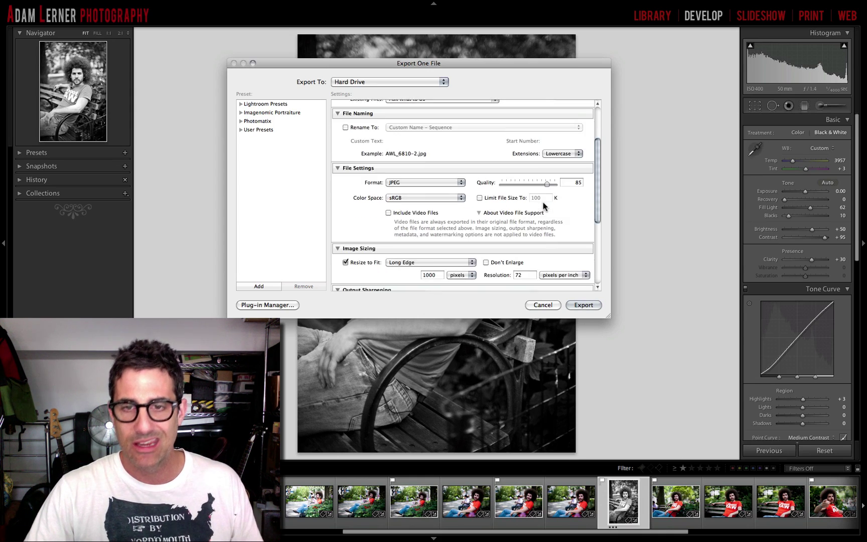
scroll(347, 260, down, 2)
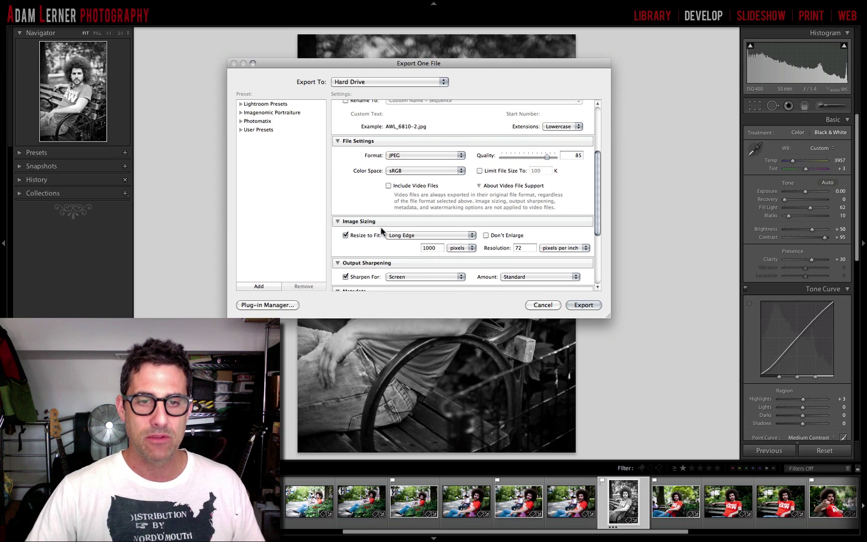
click(358, 235)
click(366, 234)
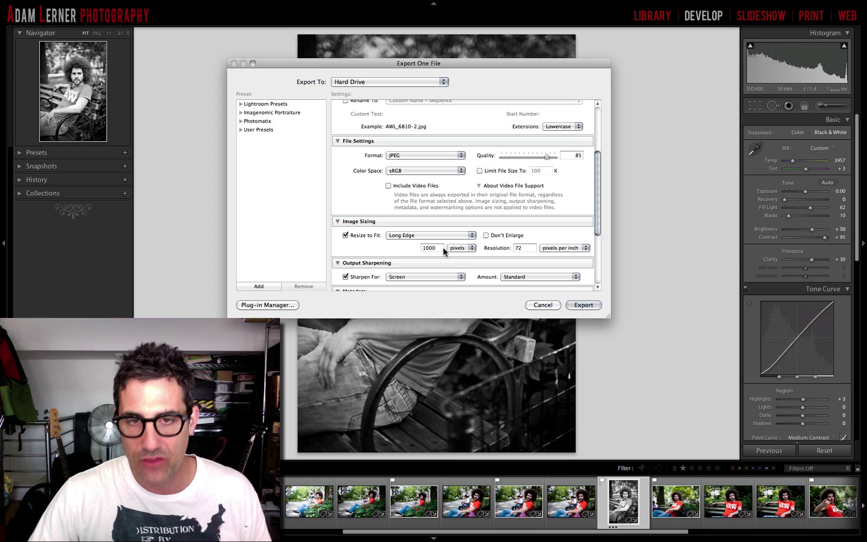
click(416, 235)
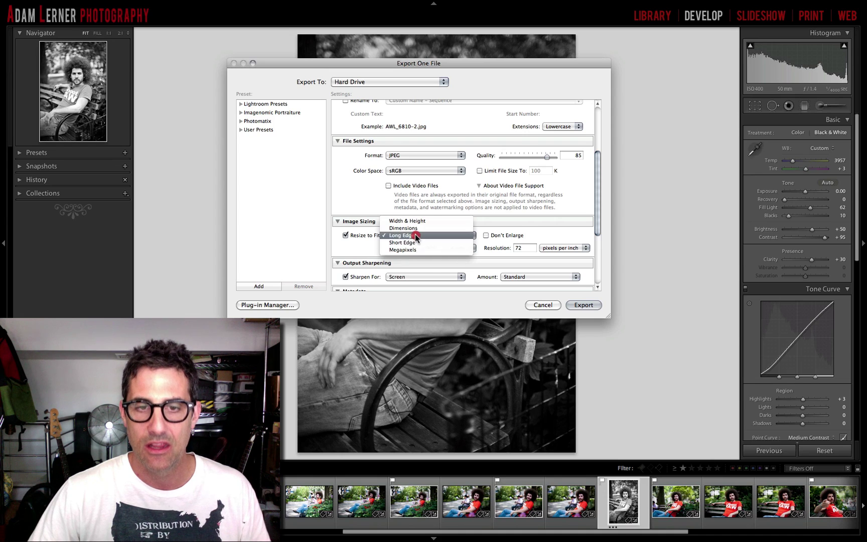
click(416, 234)
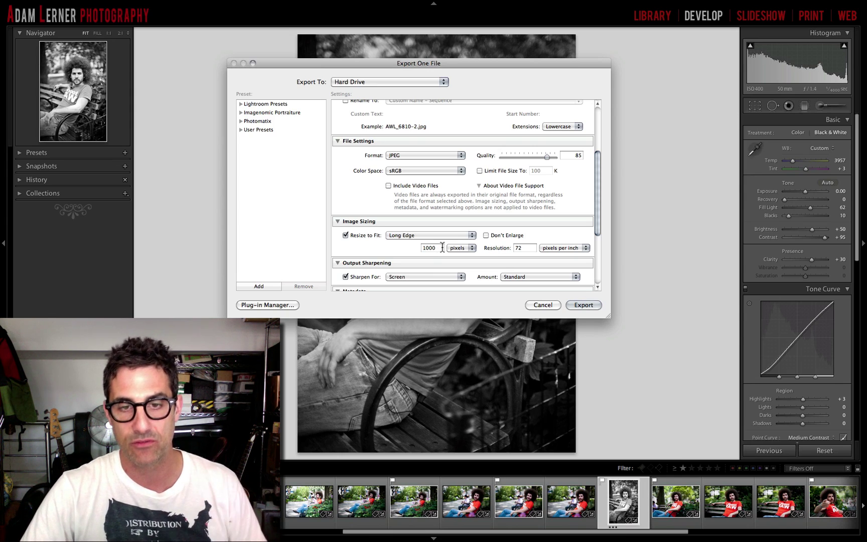
Set Output Sharpening to Screen with Standard amount, leaving both Metadata checkboxes unchecked
scroll(443, 246, down, 3)
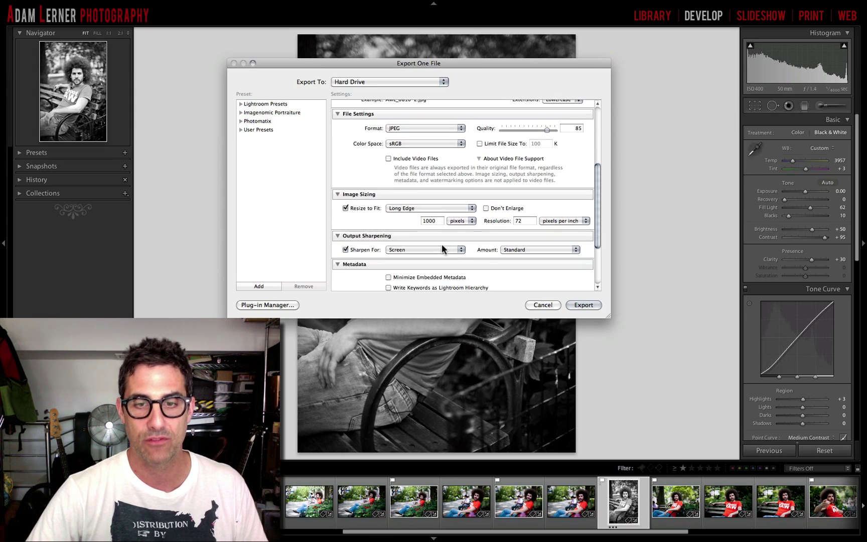
click(398, 249)
click(383, 249)
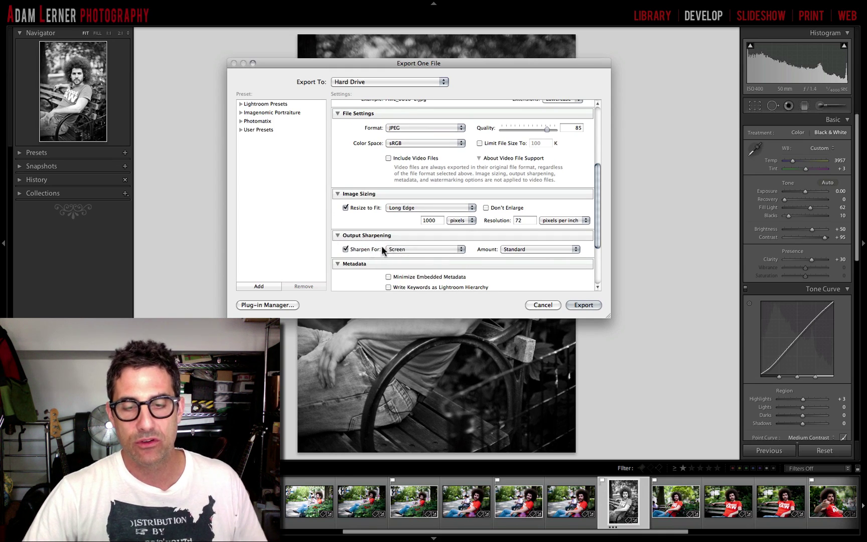
click(408, 248)
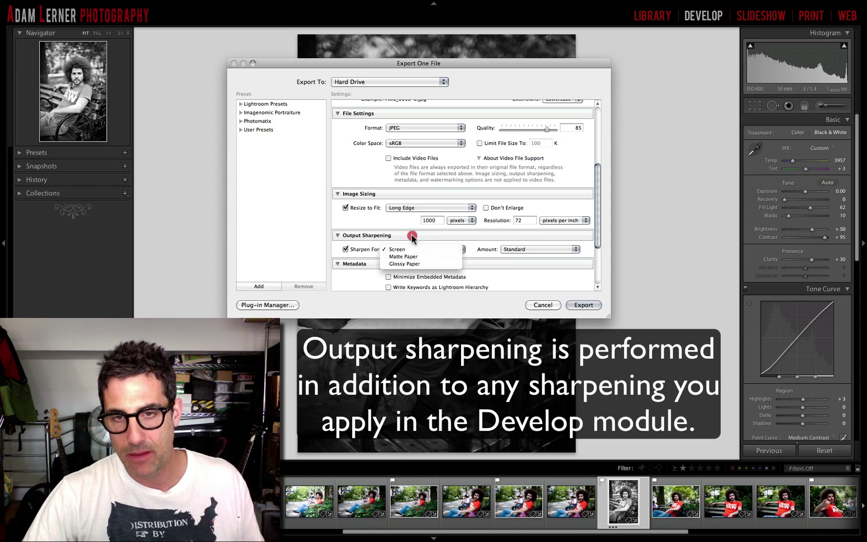
click(413, 235)
click(535, 247)
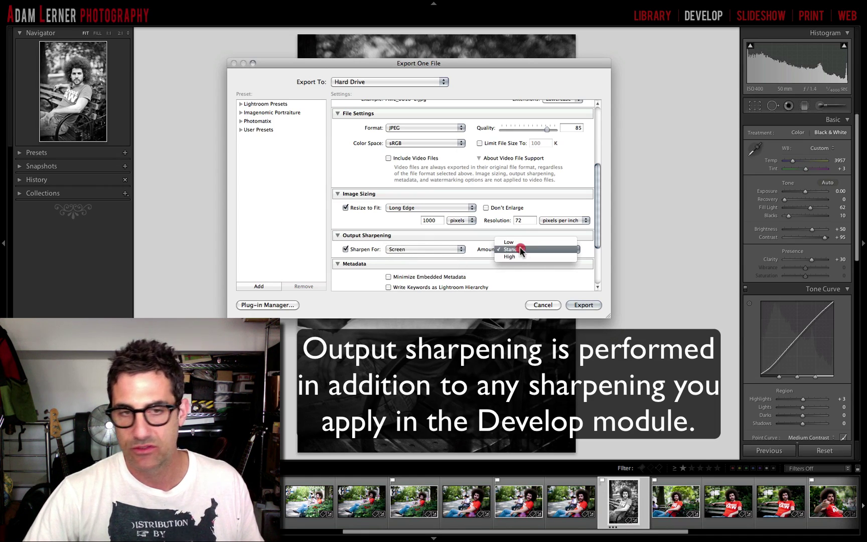
click(413, 237)
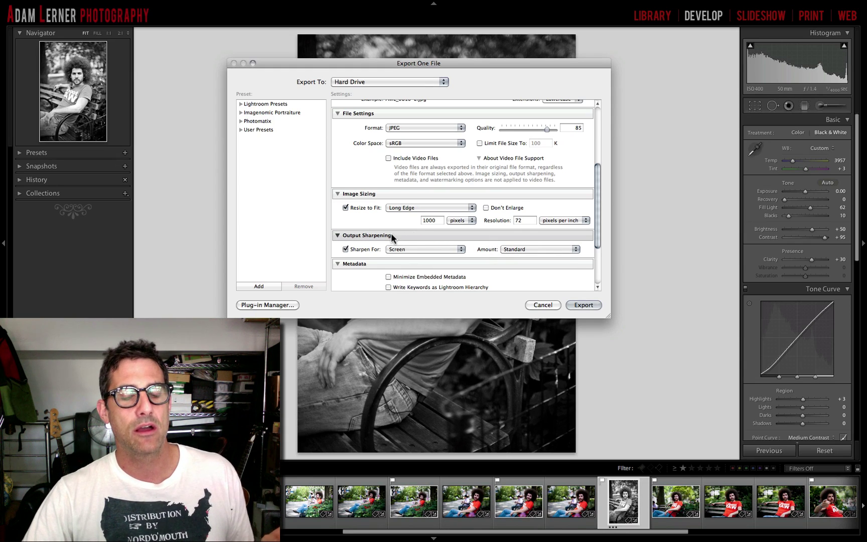
scroll(392, 235, down, 2)
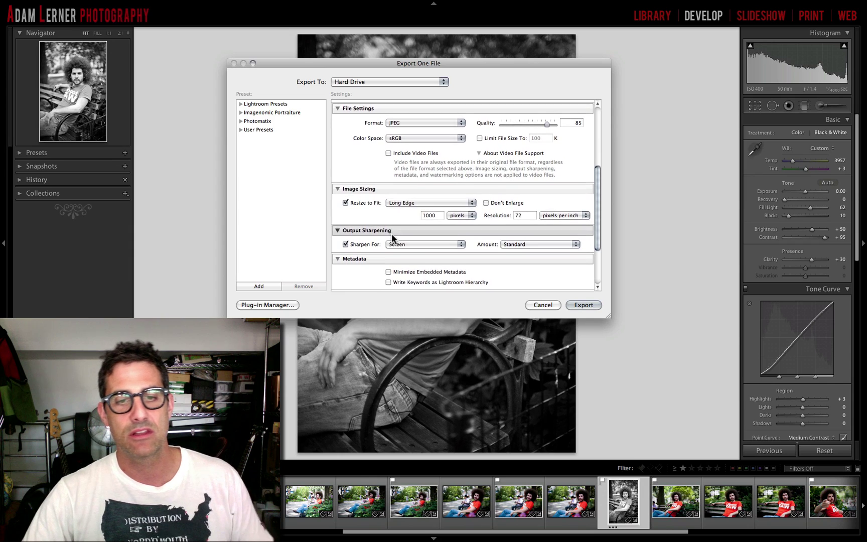
scroll(364, 235, down, 5)
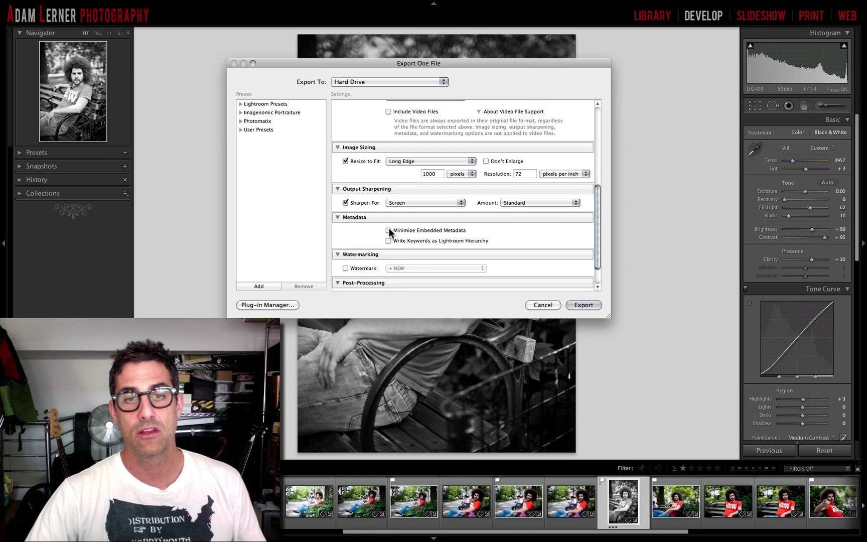
scroll(404, 234, down, 2)
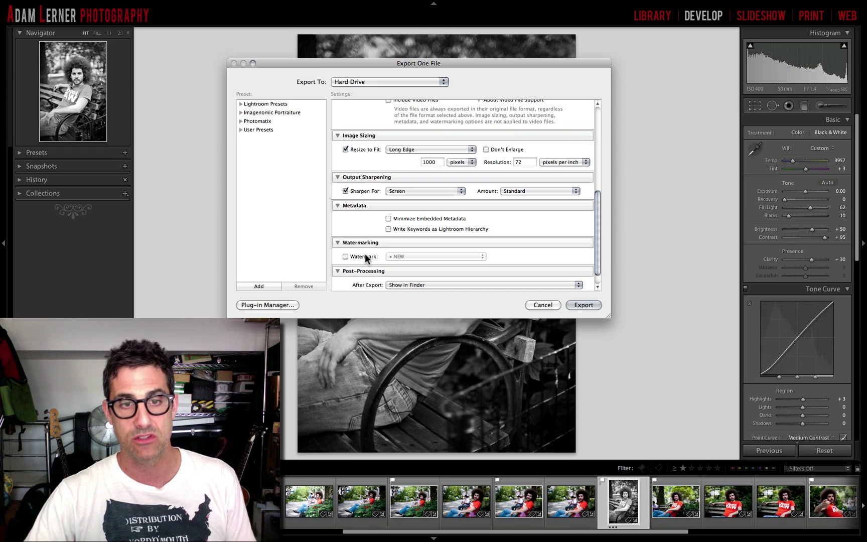
click(363, 254)
click(399, 257)
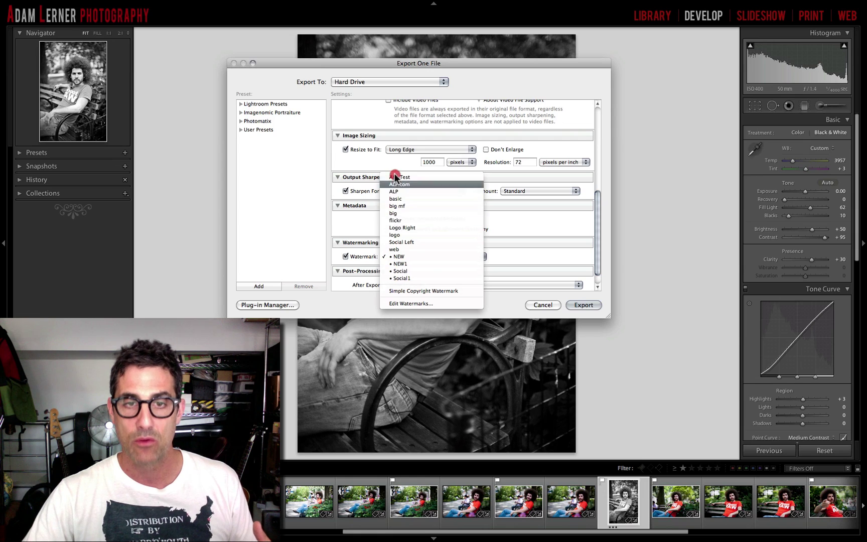
click(345, 254)
click(345, 254)
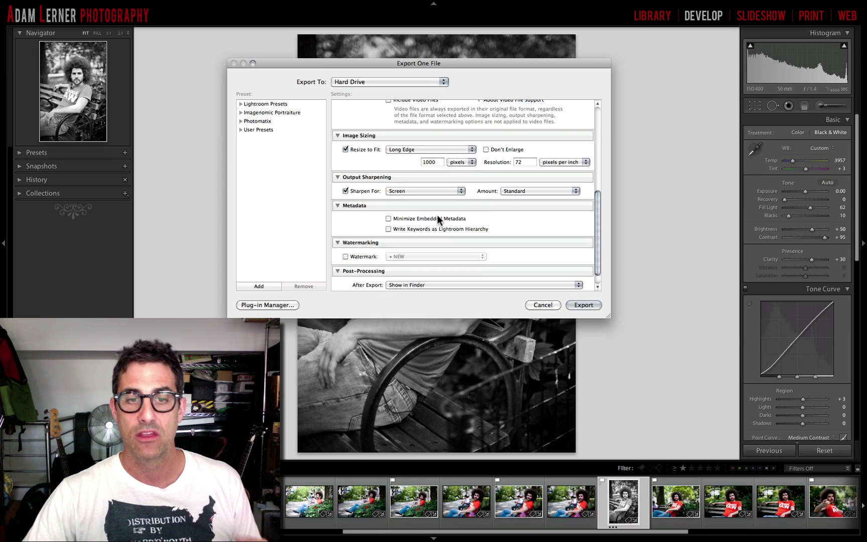
scroll(441, 216, down, 3)
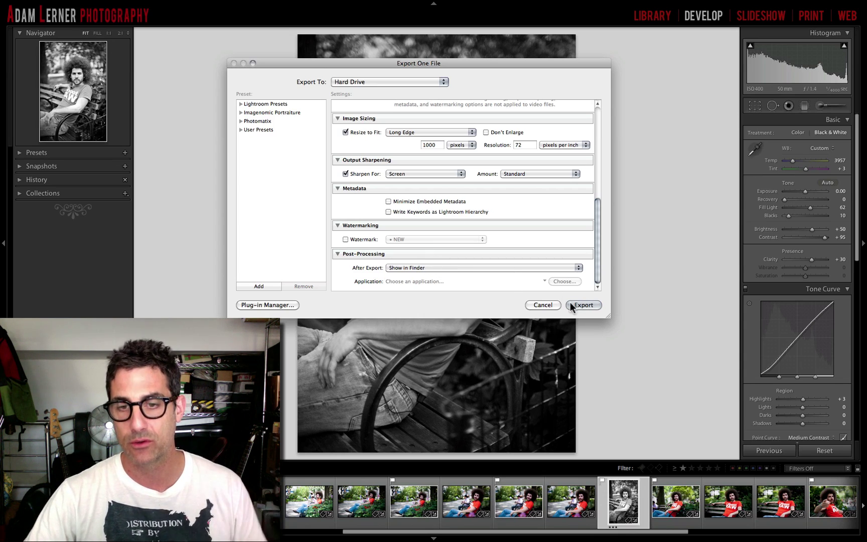
Reopen the Export dialog and start a preset in User Presets, then cancel it
click(542, 304)
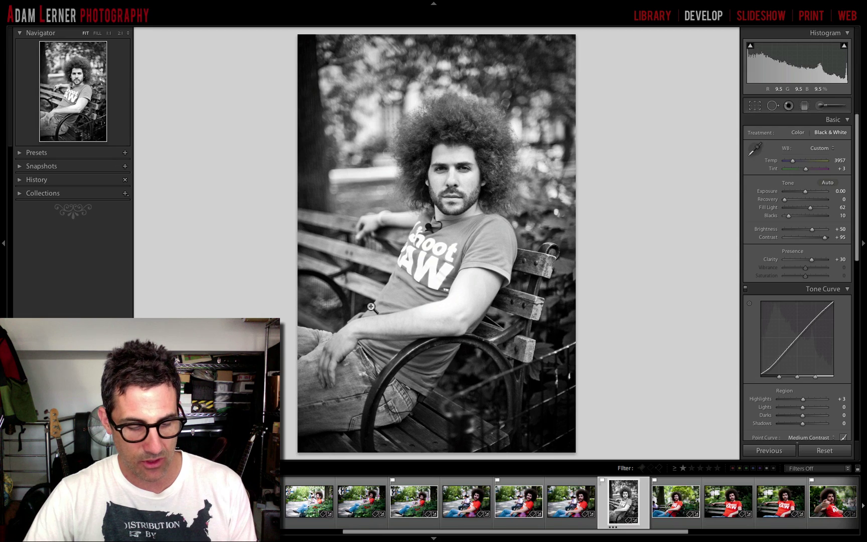
key(super+shift+e)
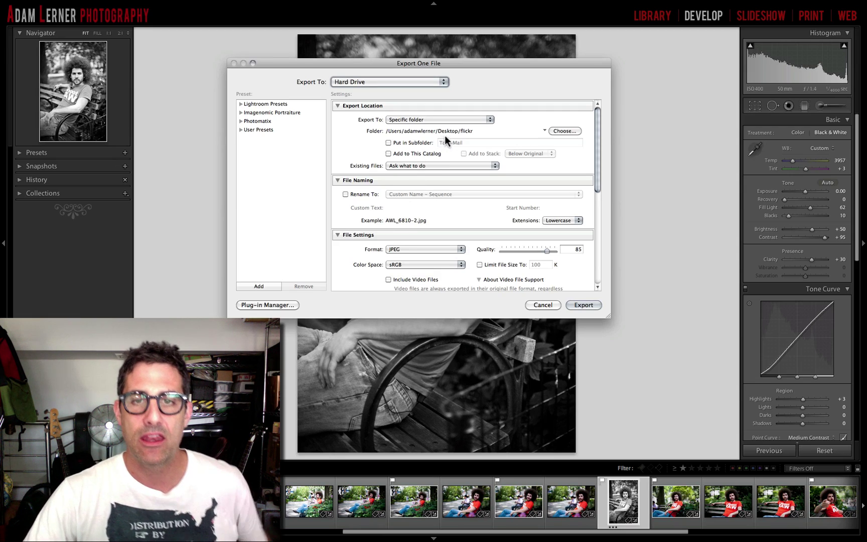
scroll(459, 213, down, 5)
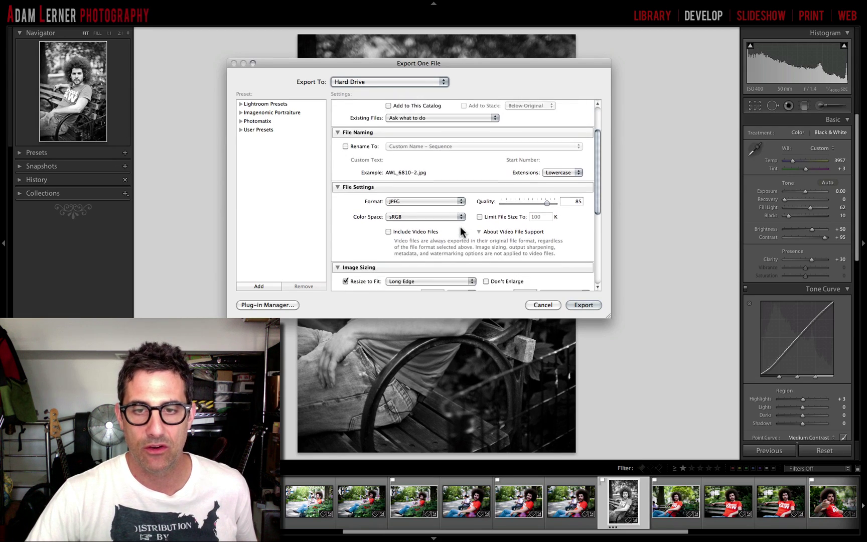
scroll(460, 229, up, 2)
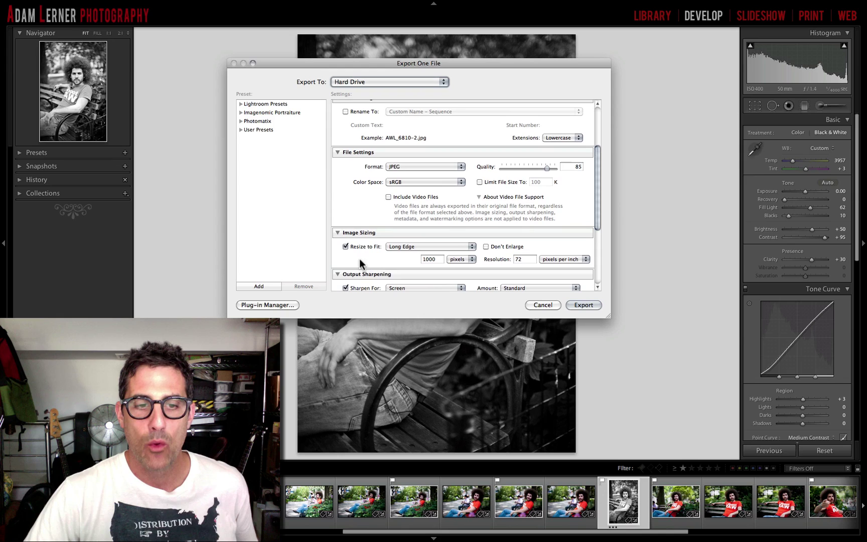
click(268, 286)
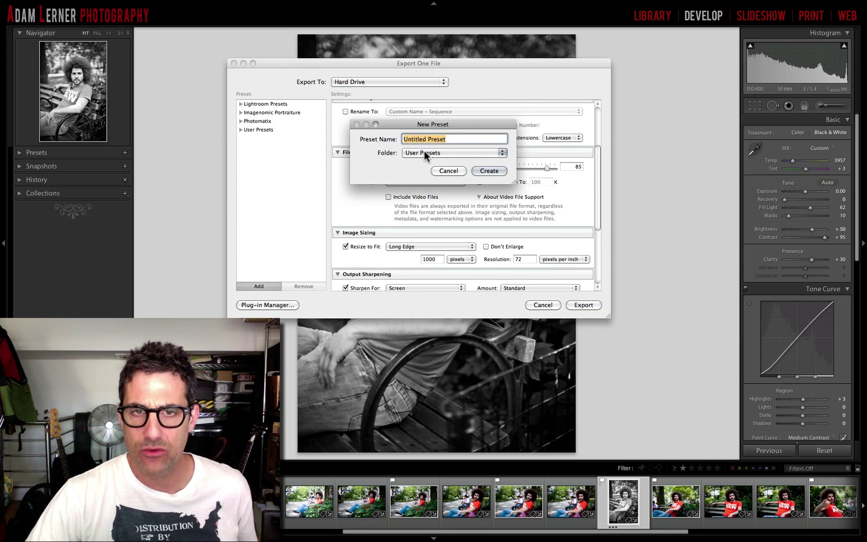
click(443, 153)
click(489, 146)
click(449, 171)
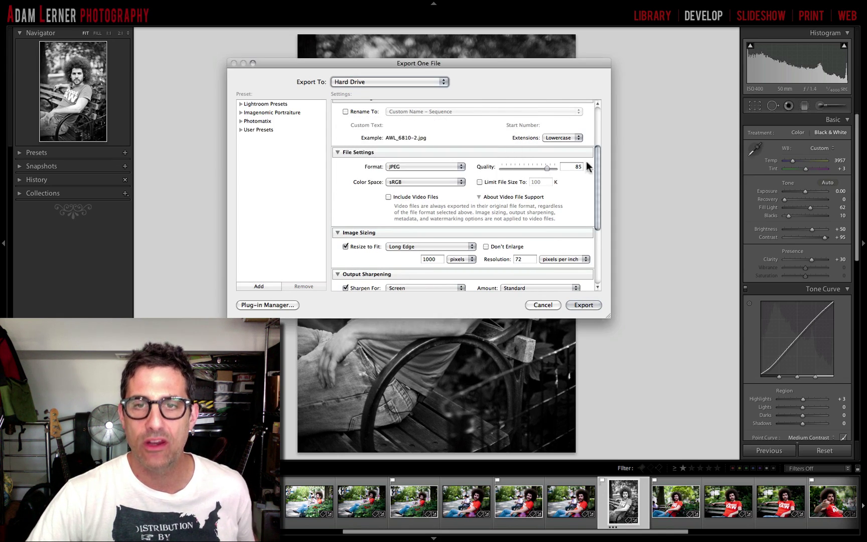
Create a User Presets export preset named 'ALP Flickr' from the current settings
click(268, 285)
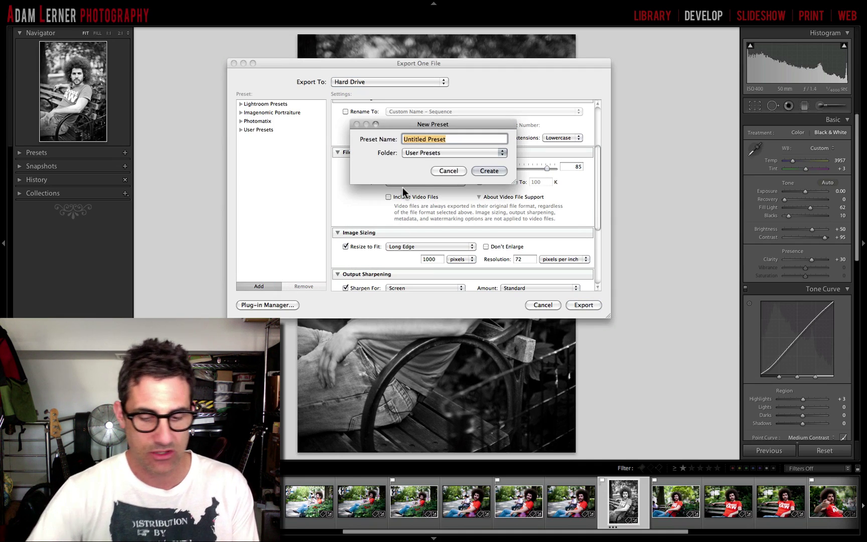
text(flk)
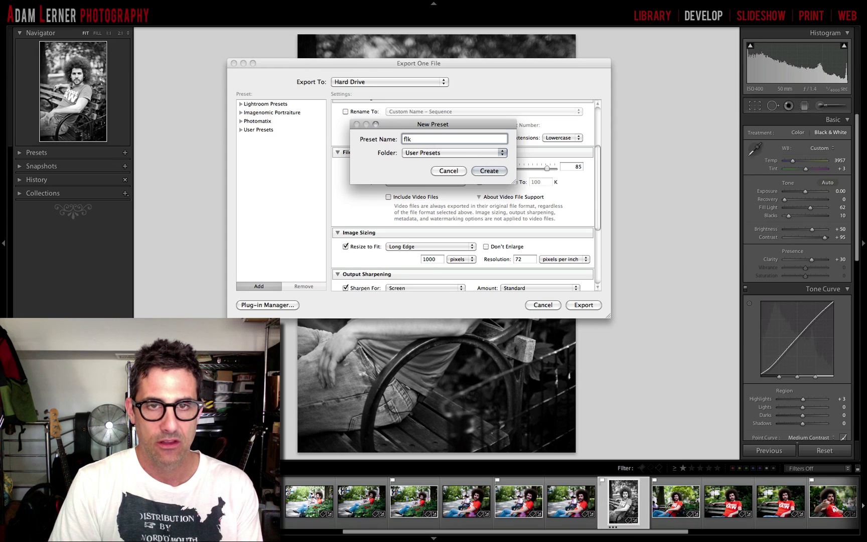
key(BackSpace)
text(ickr)
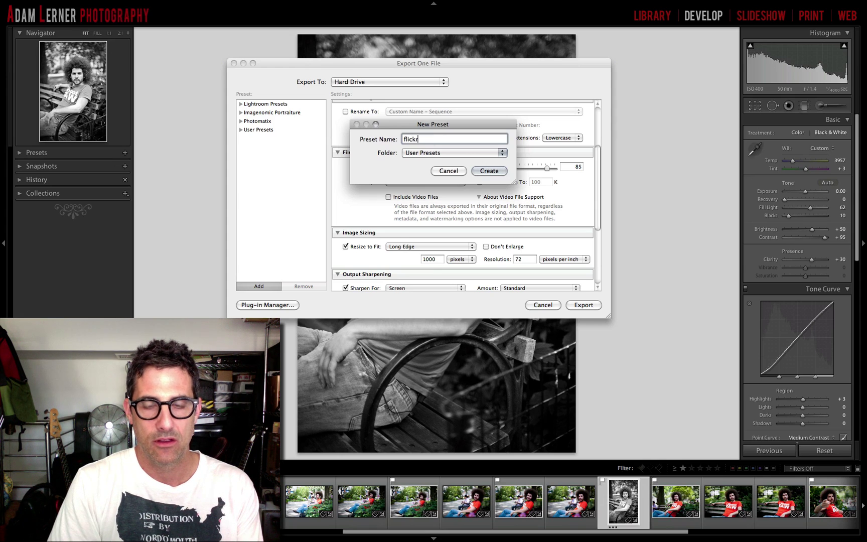
key(super+a)
text(ALP)
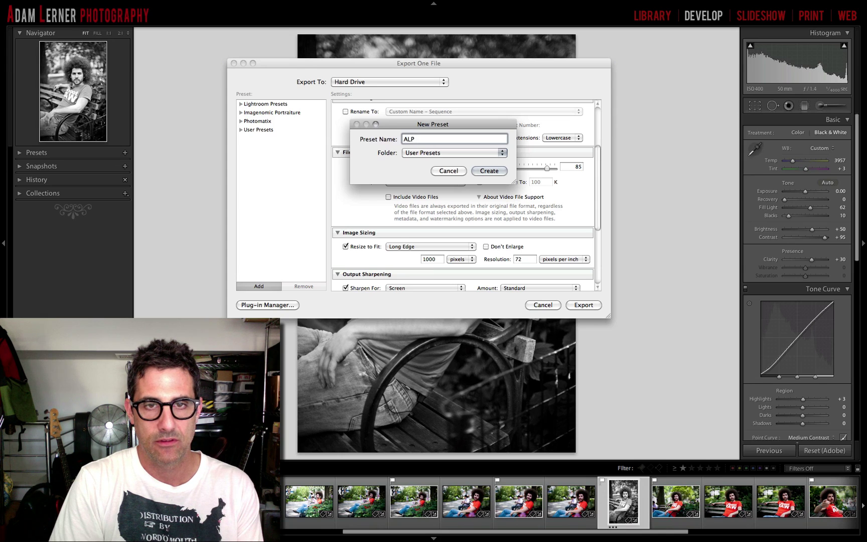
text( Flickr)
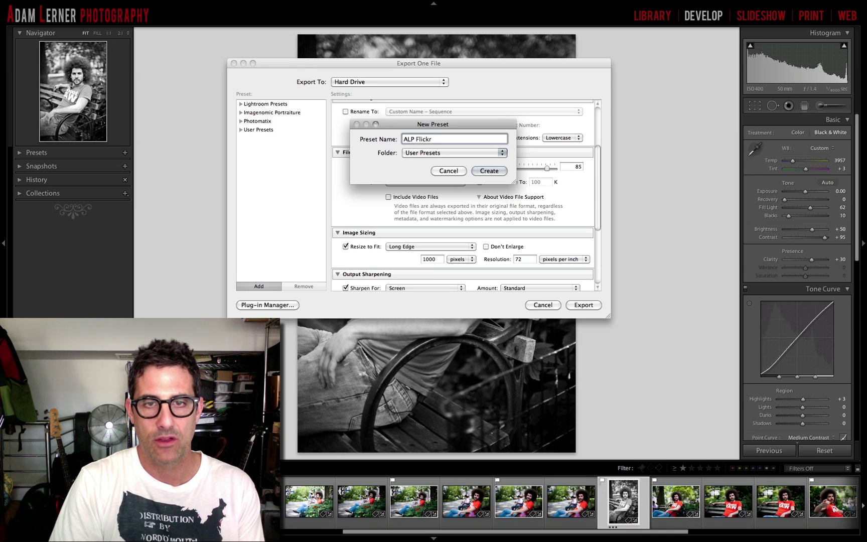
key(Return)
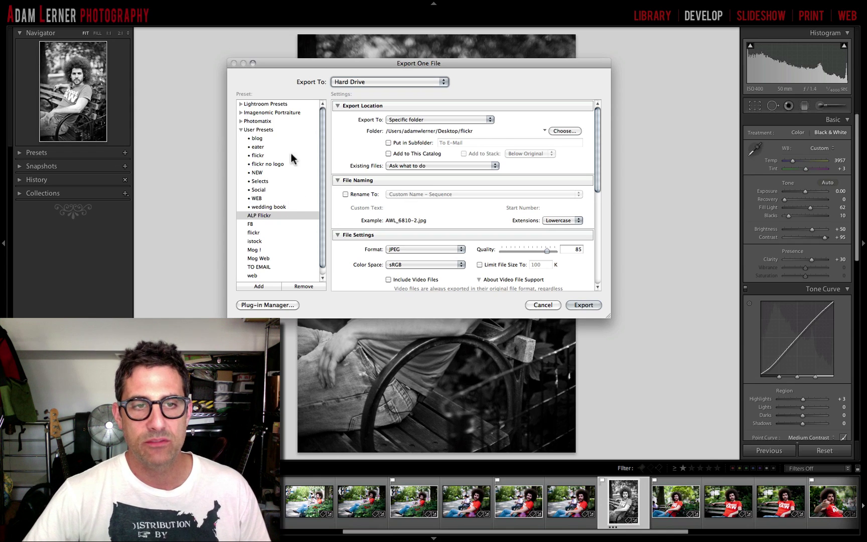
Reopen the Export dialog and review the settings loaded by the ALP Flickr preset
click(543, 304)
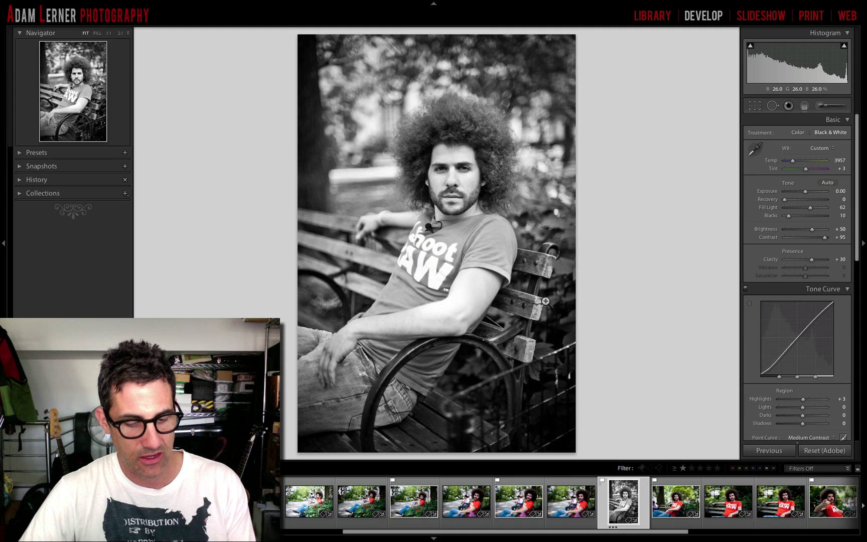
key(super+shift+e)
click(277, 215)
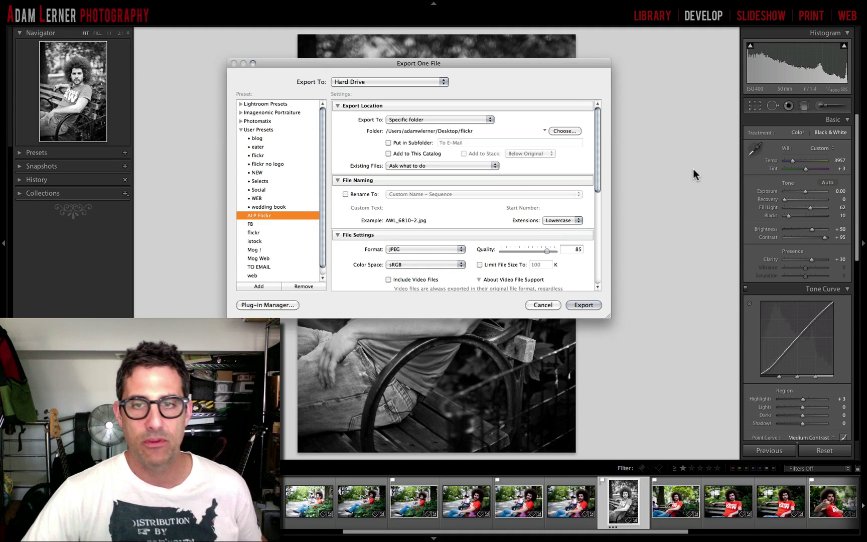
scroll(483, 215, down, 5)
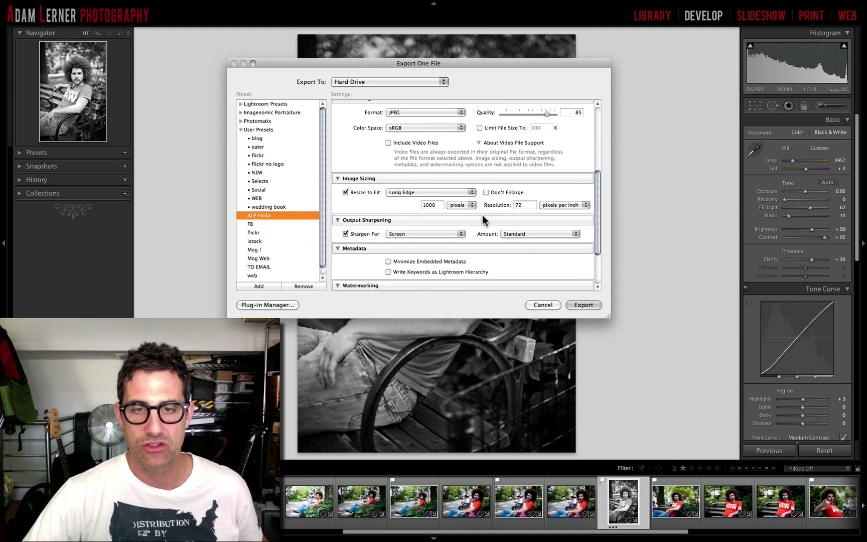
scroll(483, 215, down, 3)
scroll(482, 215, up, 10)
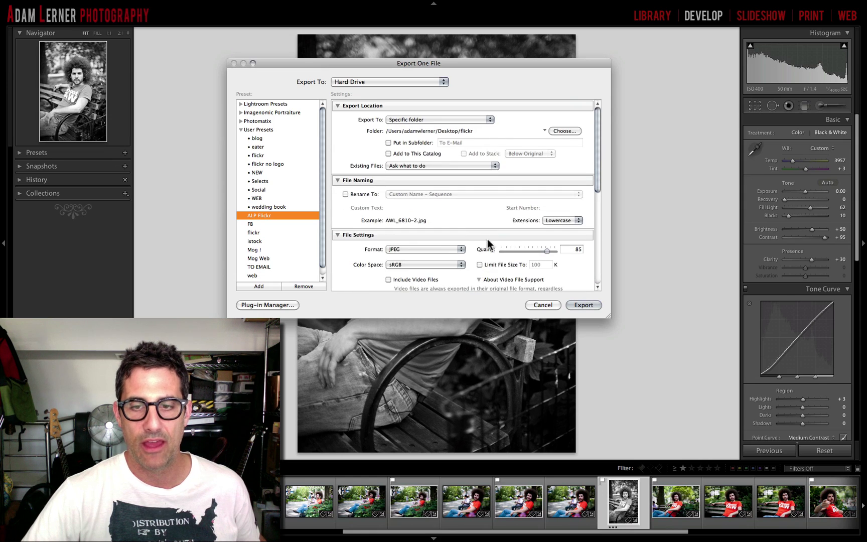
scroll(525, 265, down, 4)
click(542, 304)
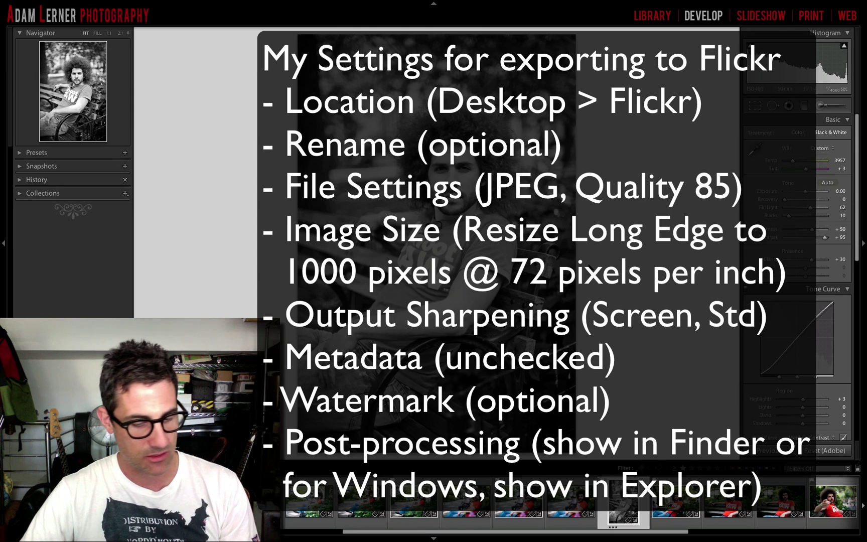
Export the portrait as AWL_6810-2.jpg using the ALP Flickr preset
key(super+shift+e)
click(262, 215)
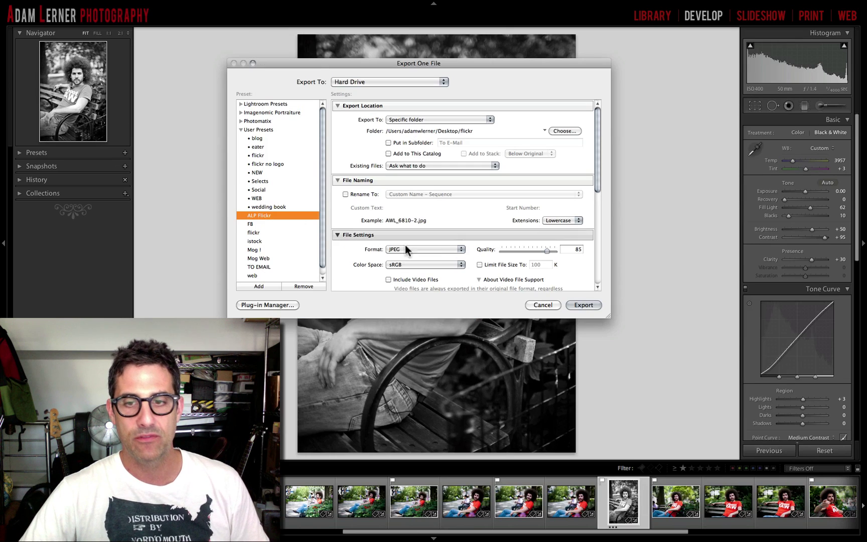
click(595, 303)
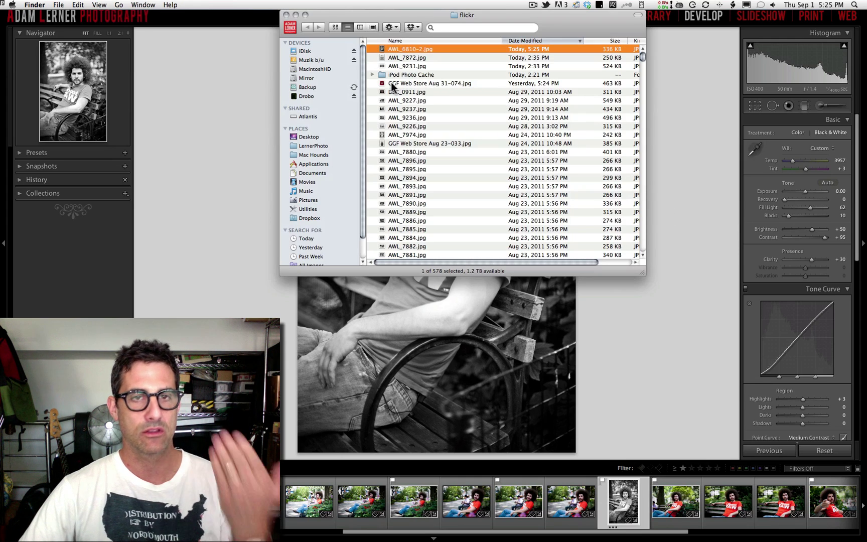
Open AWL_6810-2.jpg from the flickr folder in Preview and centre its window
double_click(405, 47)
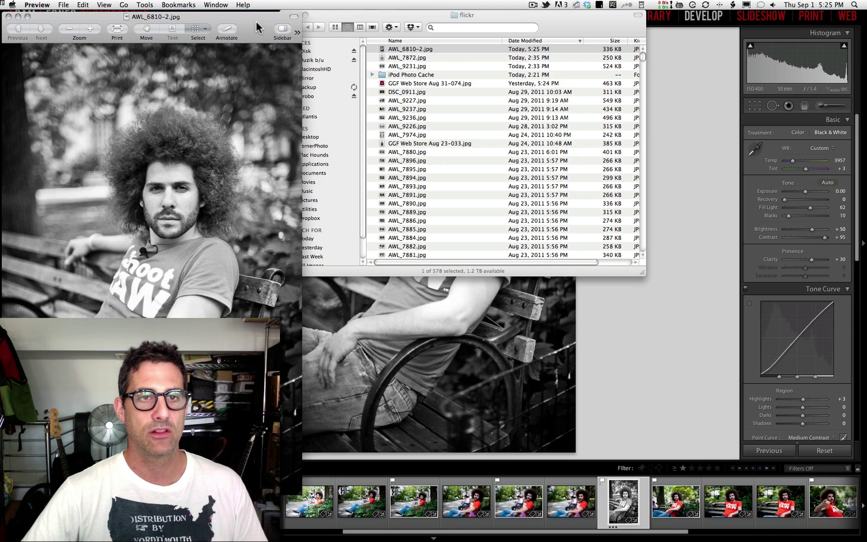
drag(256, 22, 569, 18)
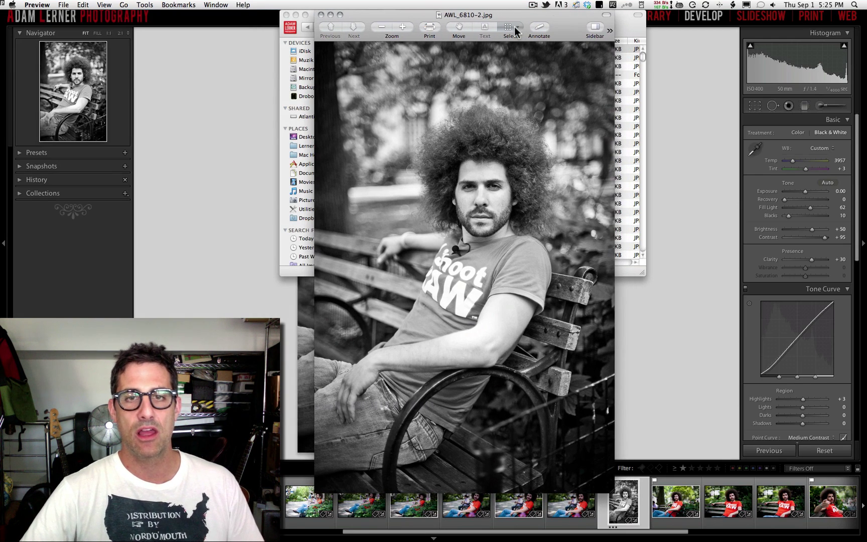